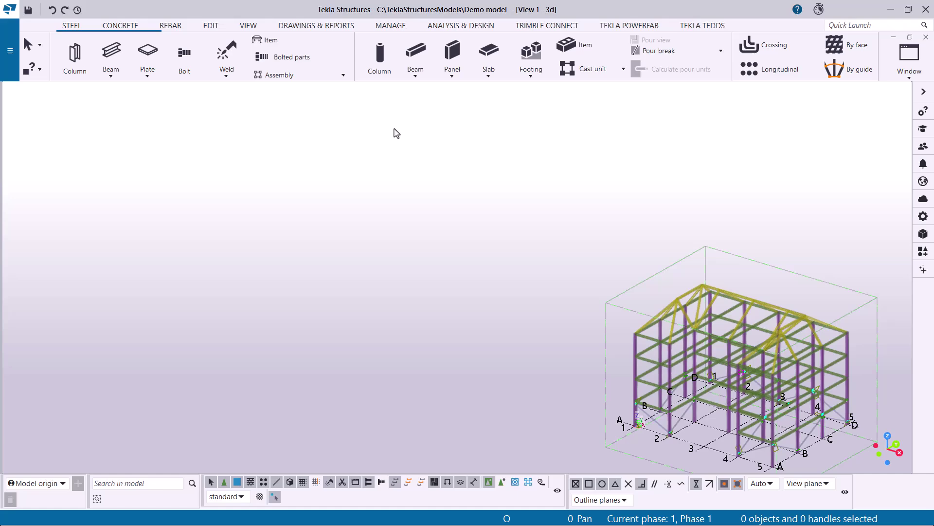
Run Number modified objects from the Drawings & Reports Perform numbering menu to get the numbering preview
click(331, 27)
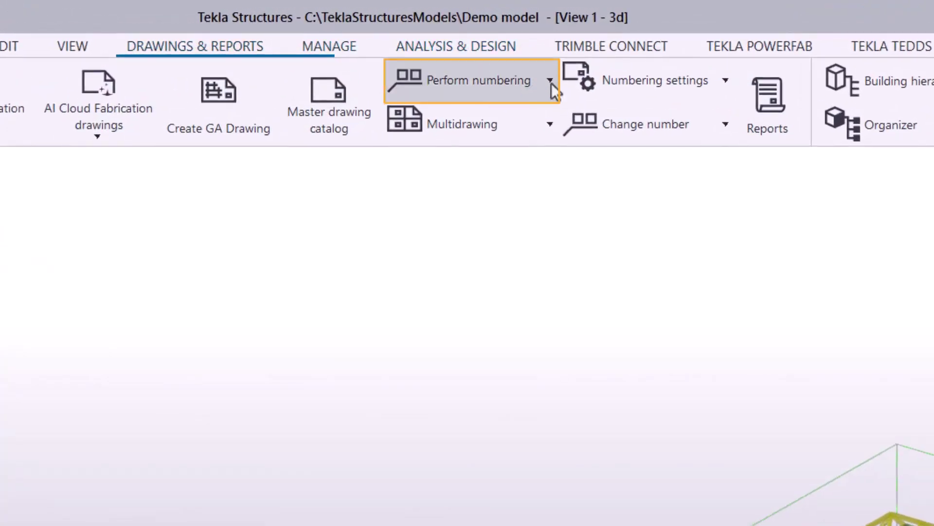
click(551, 82)
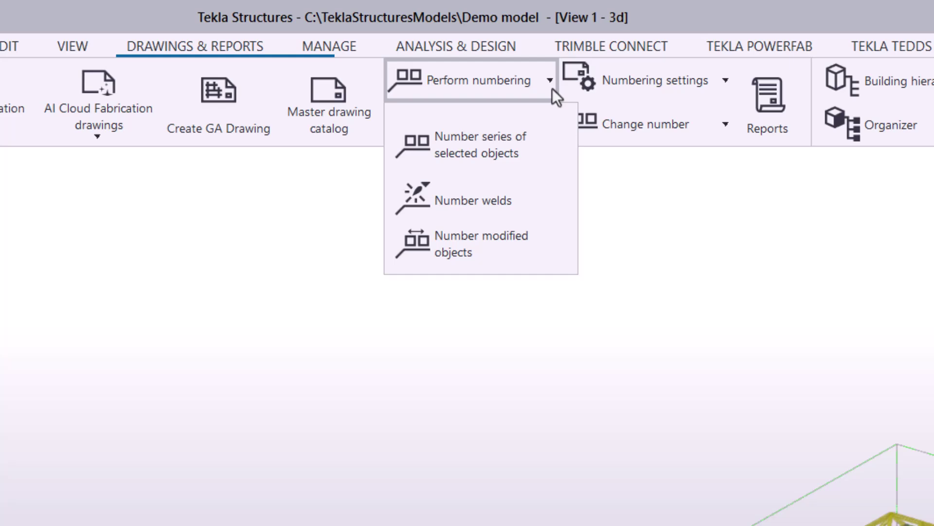
click(550, 245)
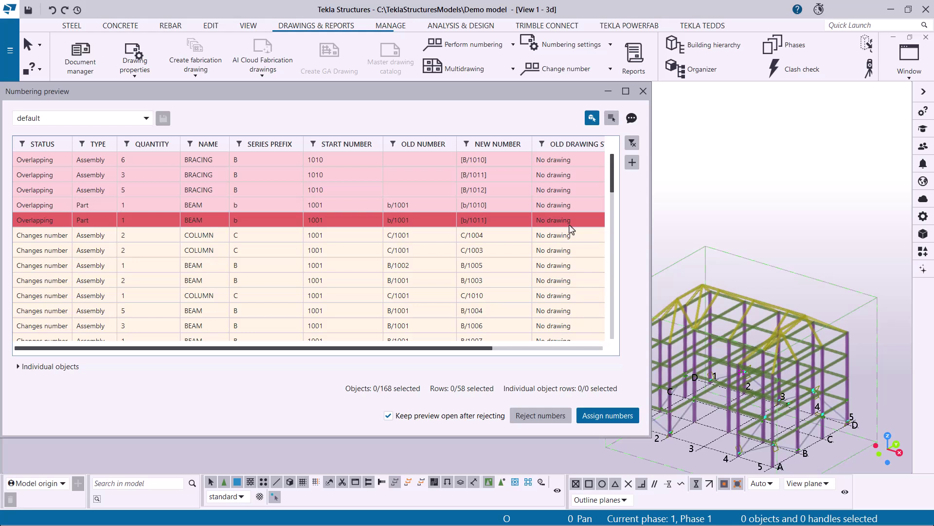
scroll(571, 227, down, 2)
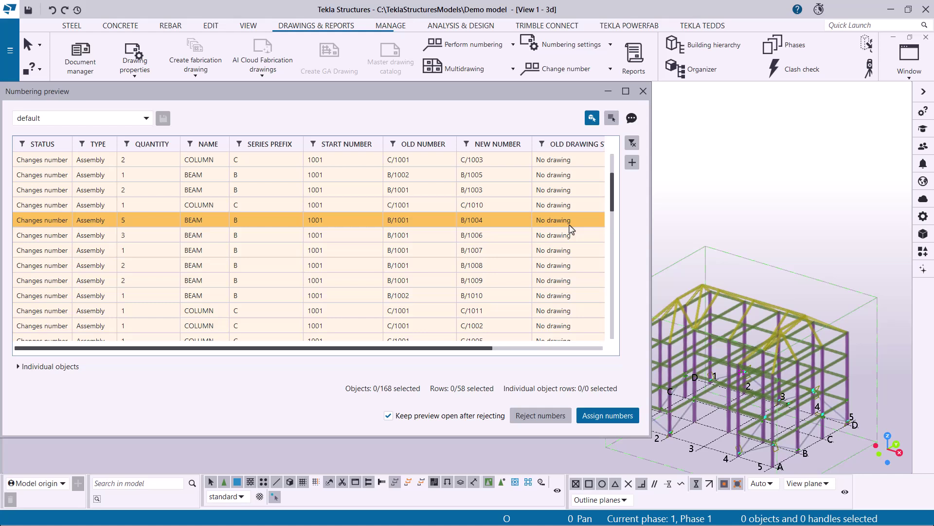
scroll(570, 228, down, 8)
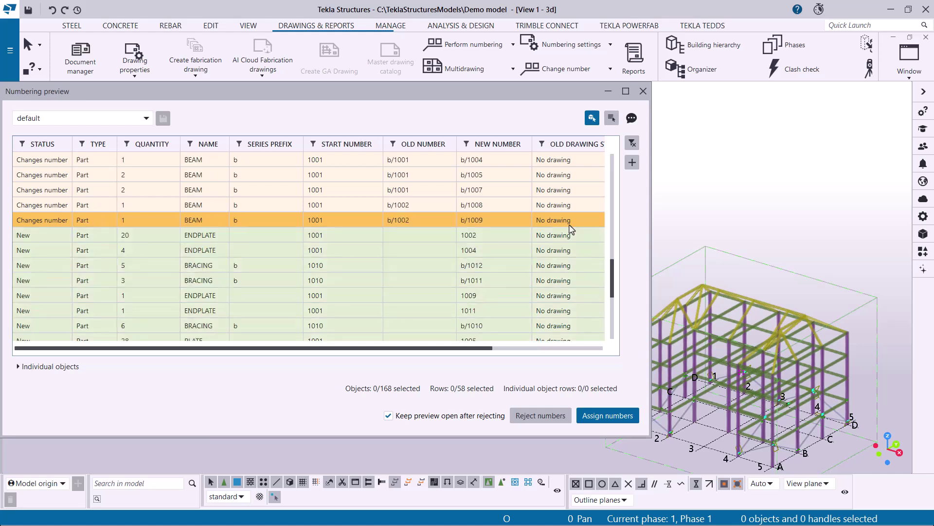
scroll(571, 228, down, 2)
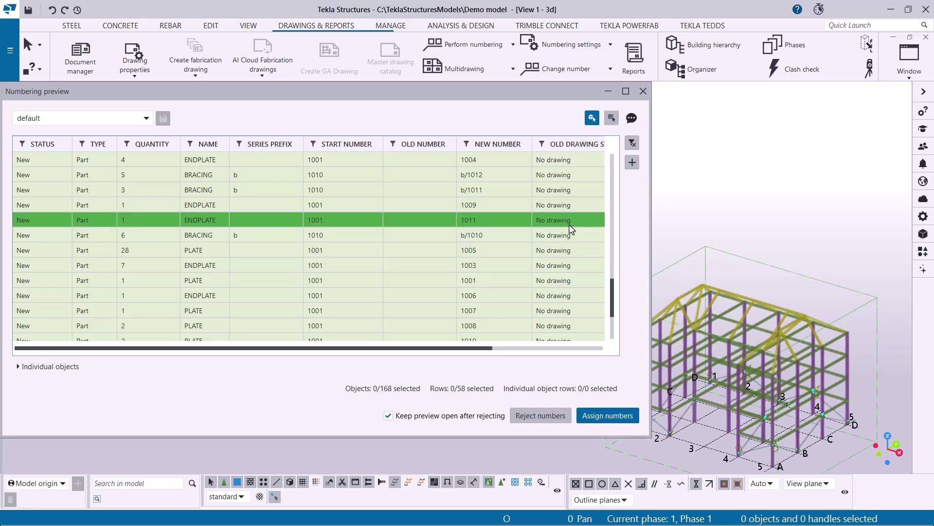
scroll(571, 228, down, 3)
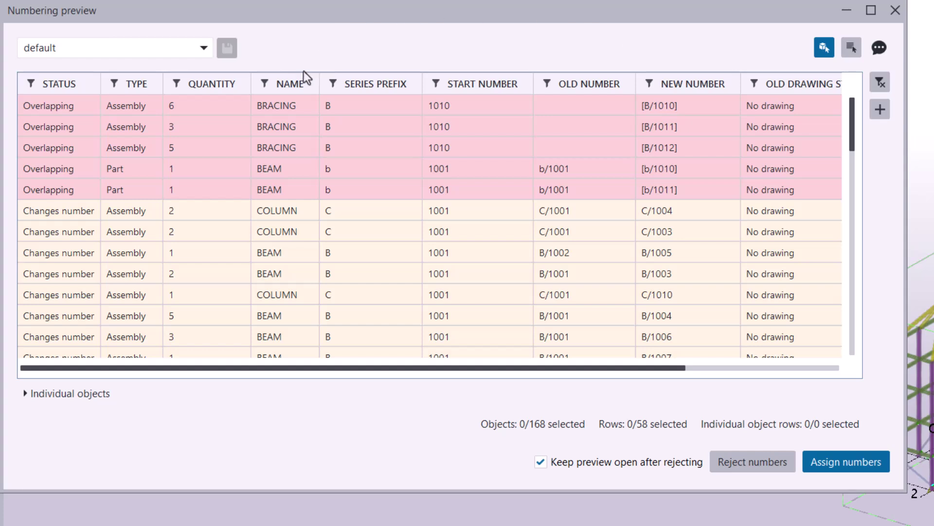
Sort the preview by NAME, then QUANTITY, and filter STATUS to Overlapping rows only
click(291, 83)
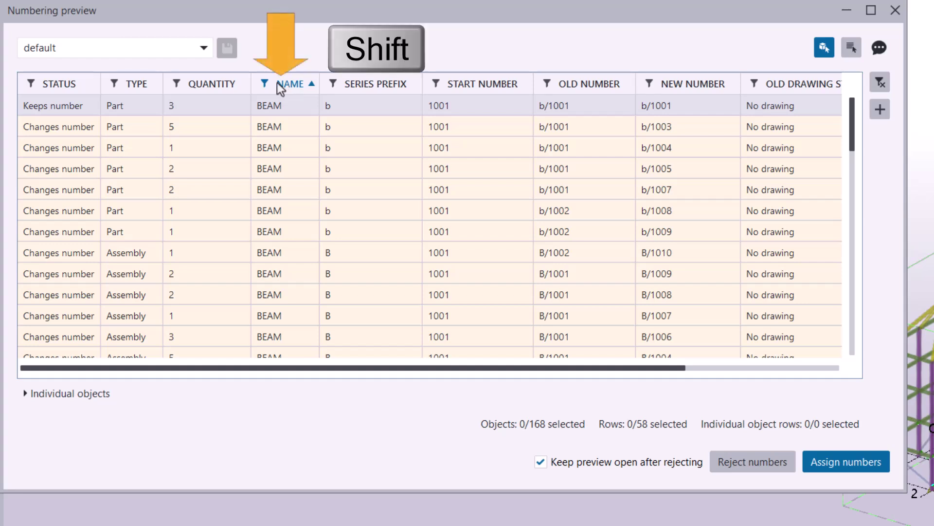
shift+click(221, 85)
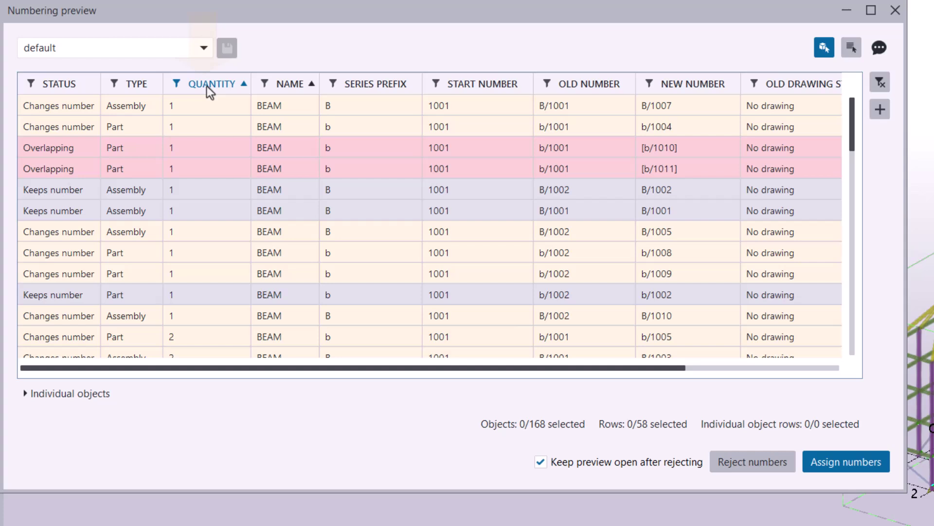
click(31, 85)
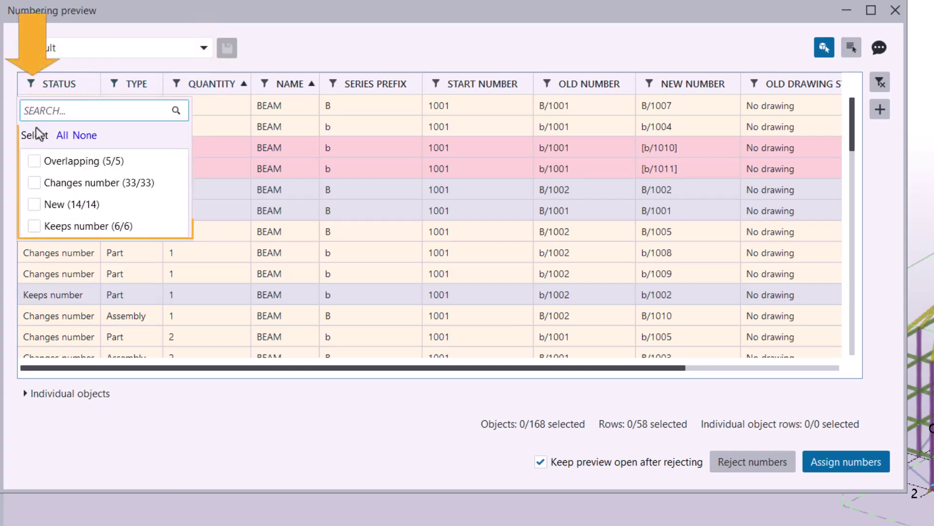
click(34, 161)
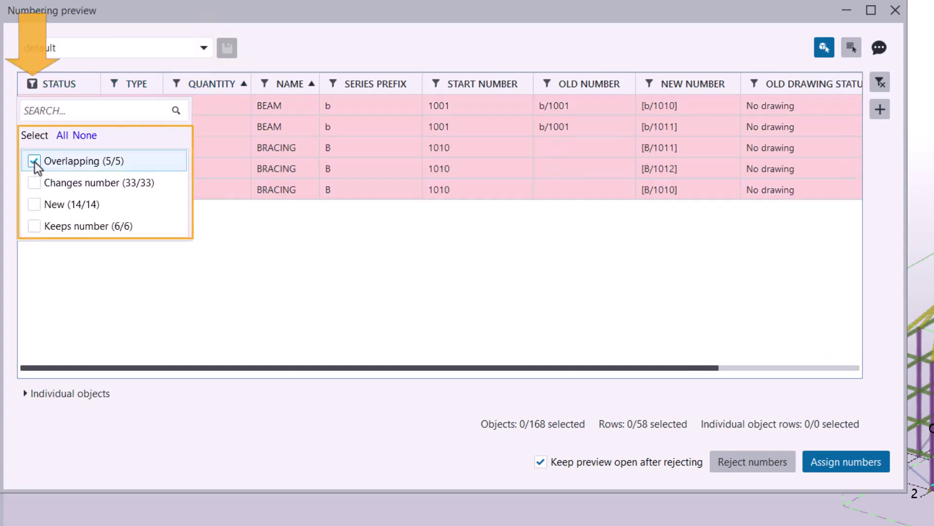
Clear the filter and sort all 58 rows by STATUS, with overlapping rows first
click(368, 40)
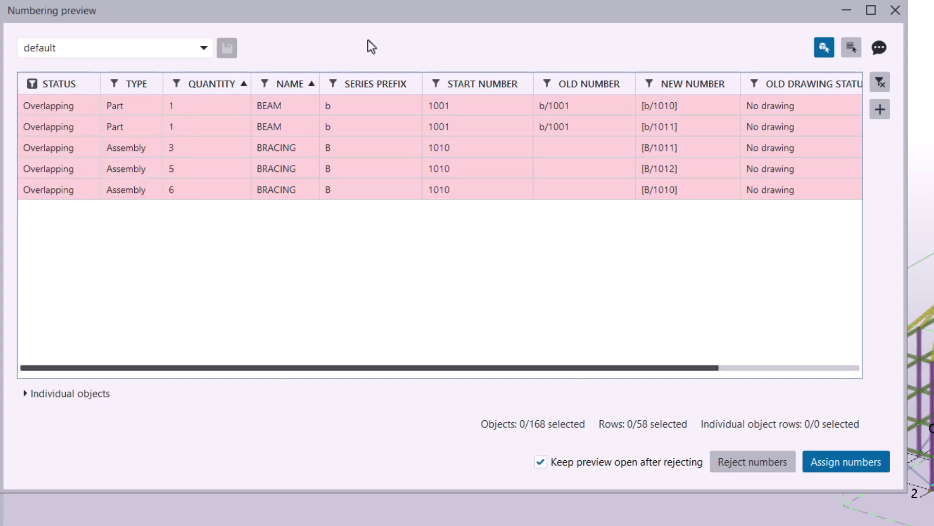
click(879, 86)
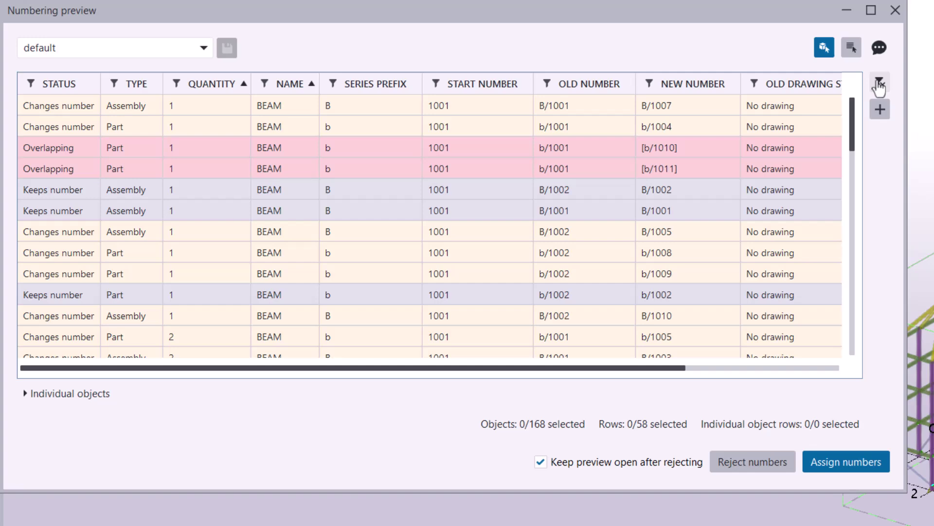
click(73, 87)
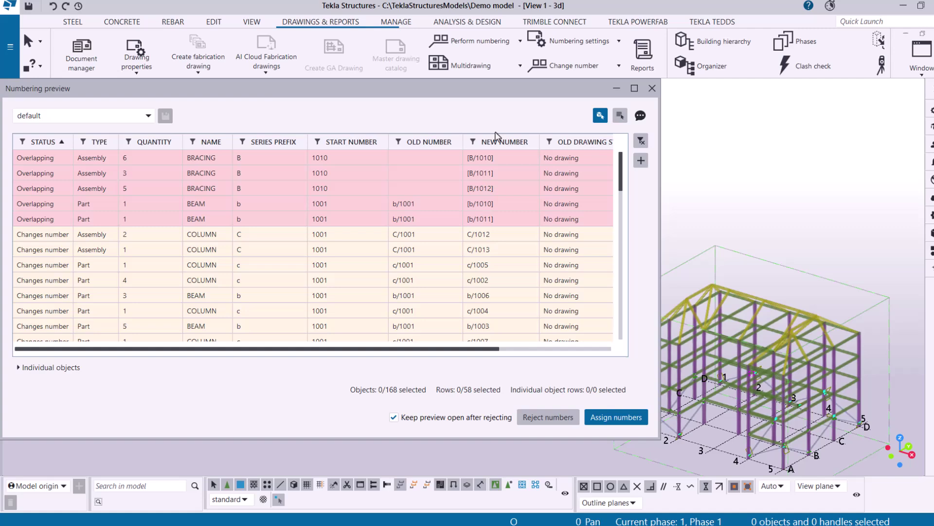
Select the first overlapping BRACING [B/1010] row and match it to a bracing member in the model
click(255, 161)
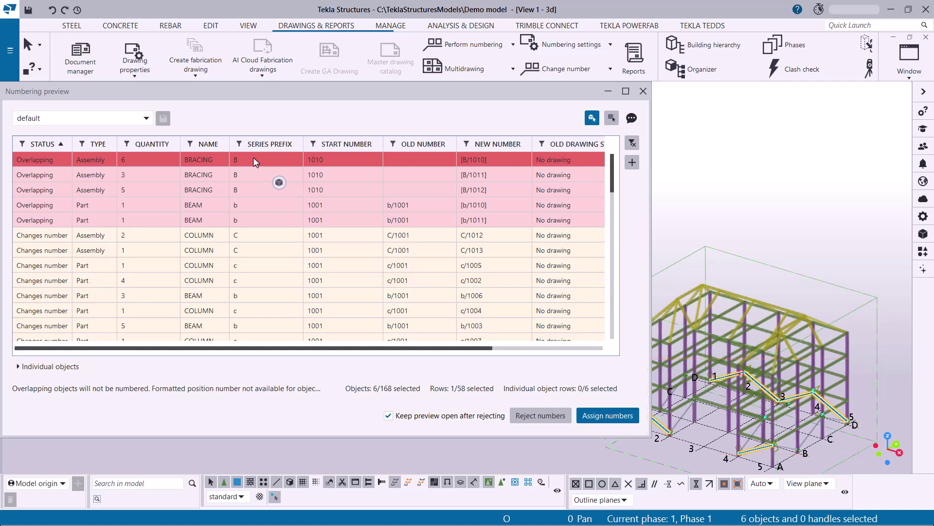
click(838, 297)
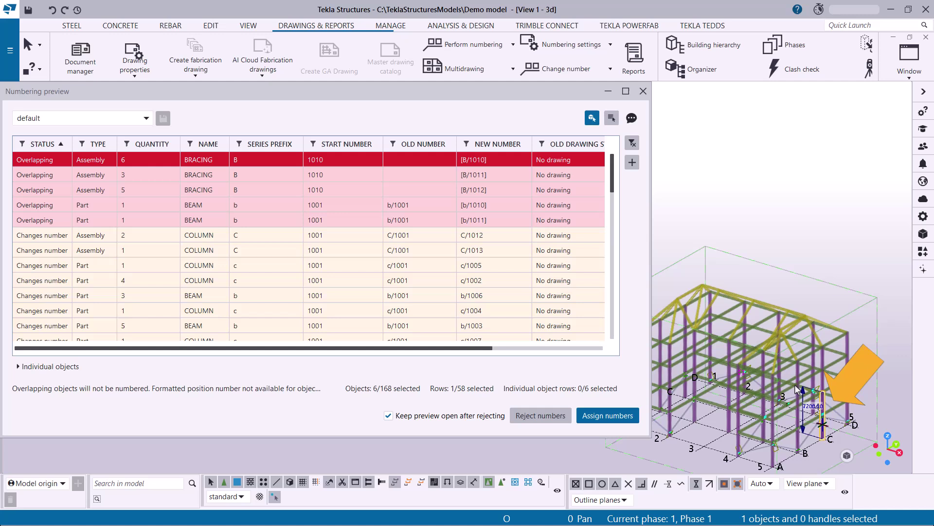
click(611, 119)
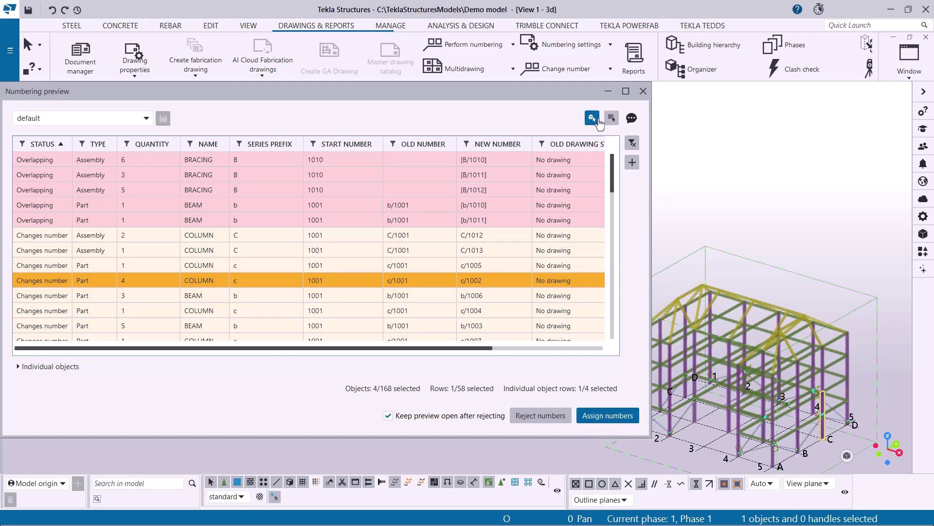
click(266, 157)
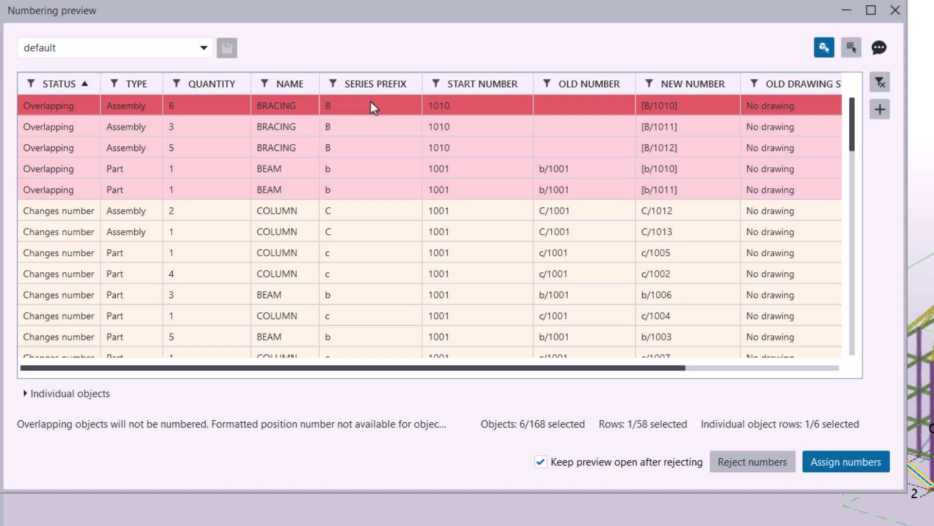
Show the six overlapping BRACING assemblies sharing [B/1010] with their GUIDs in Individual objects
click(23, 394)
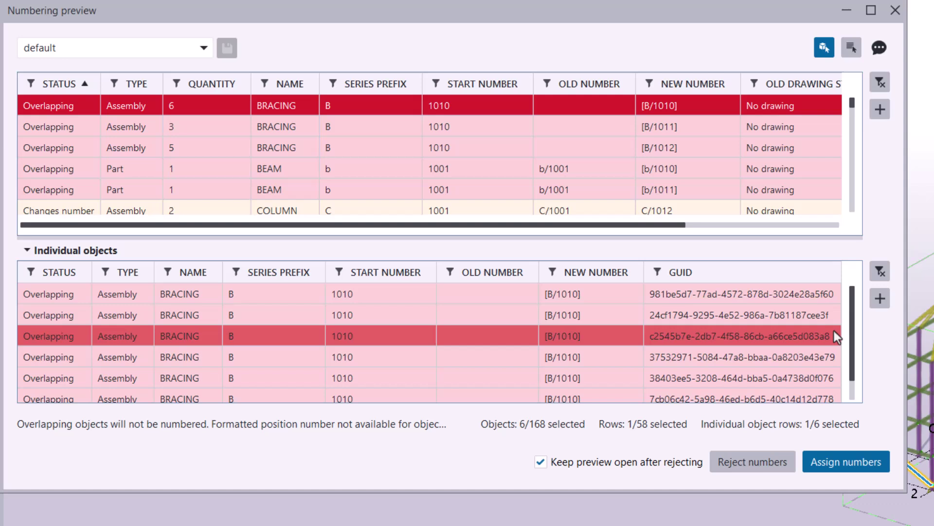
scroll(834, 396, down, 1)
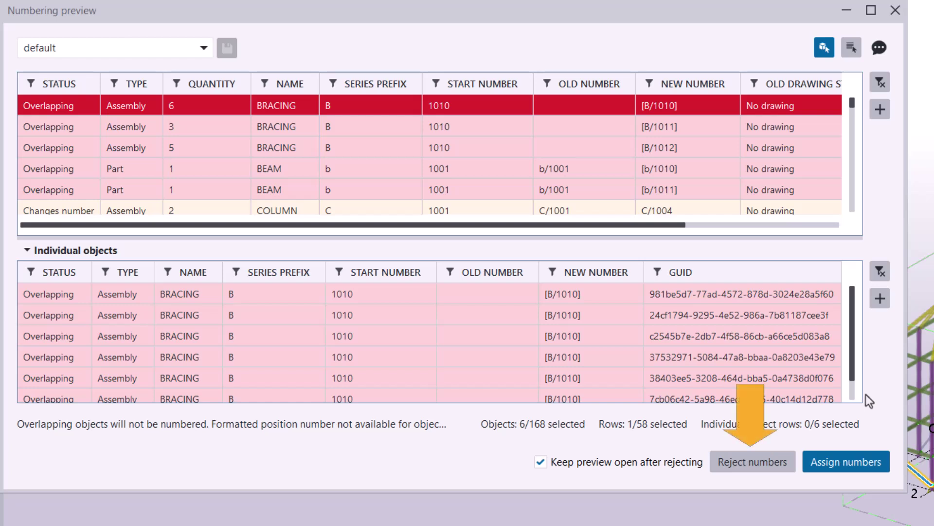
Reject the proposed numbers with 'Keep preview open after rejecting' checked
click(754, 456)
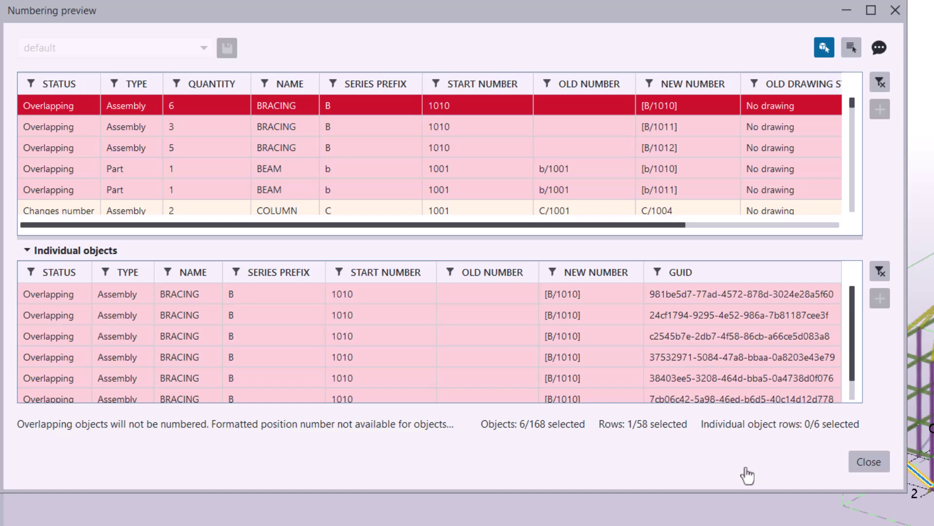
Select the overlapping BEAM part series' objects in the model
click(672, 168)
right_click(673, 168)
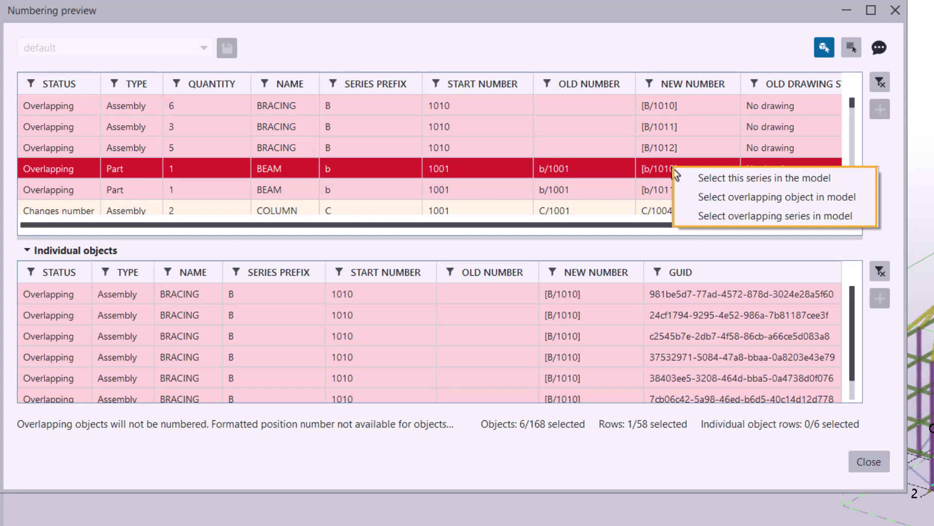
click(738, 216)
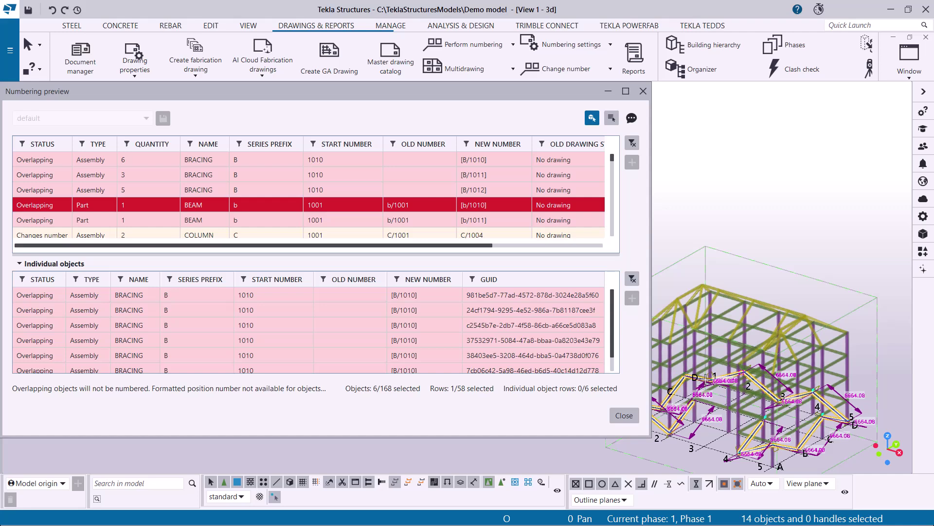
Set the overlapping beams' part and assembly start numbers to 1001 and apply with Modify
double_click(707, 378)
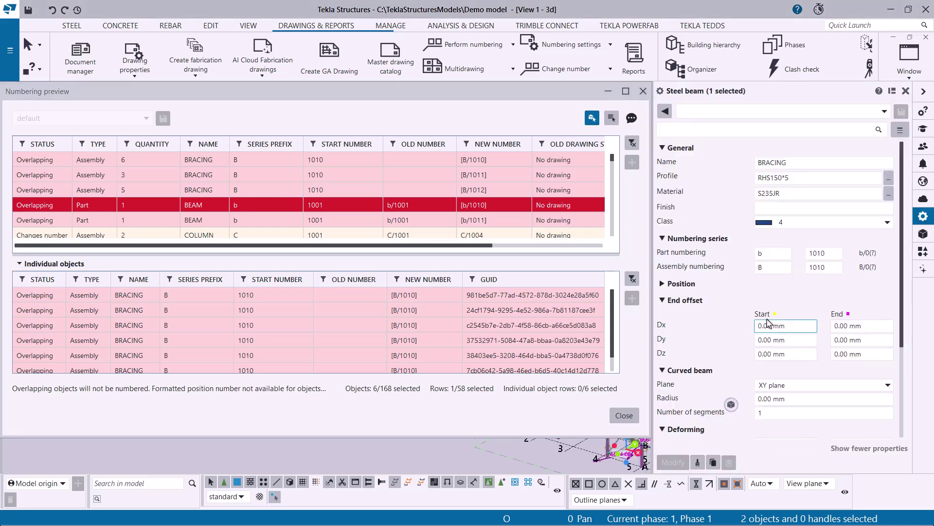
double_click(823, 253)
text(1001)
key(Tab)
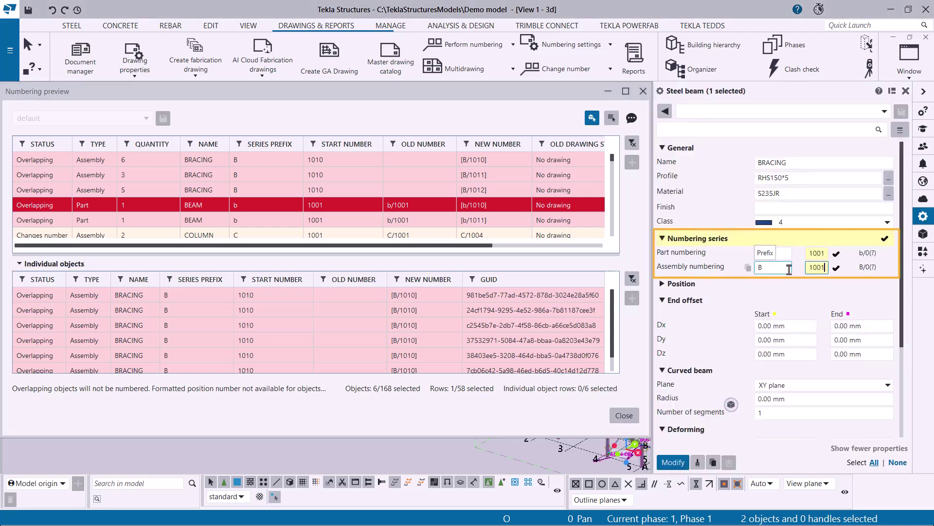
click(673, 462)
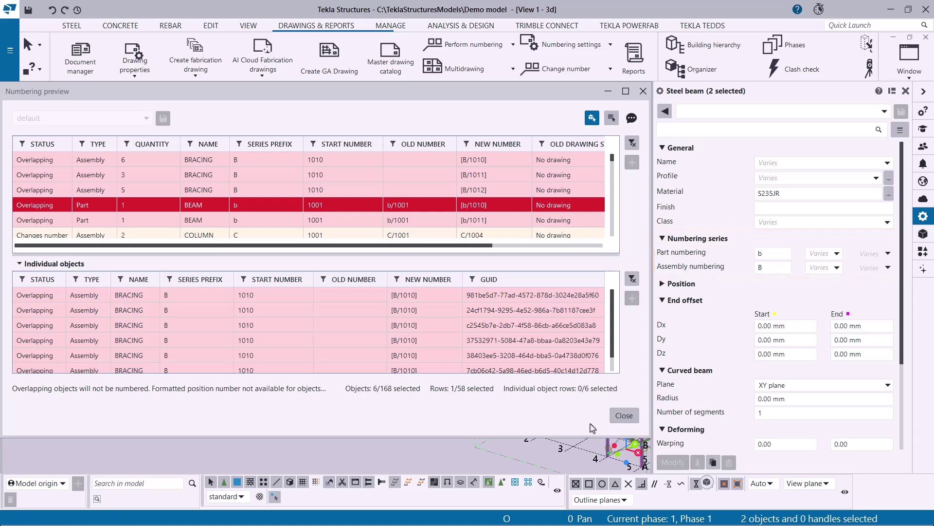
Close the preview and rerun Number modified objects
click(623, 416)
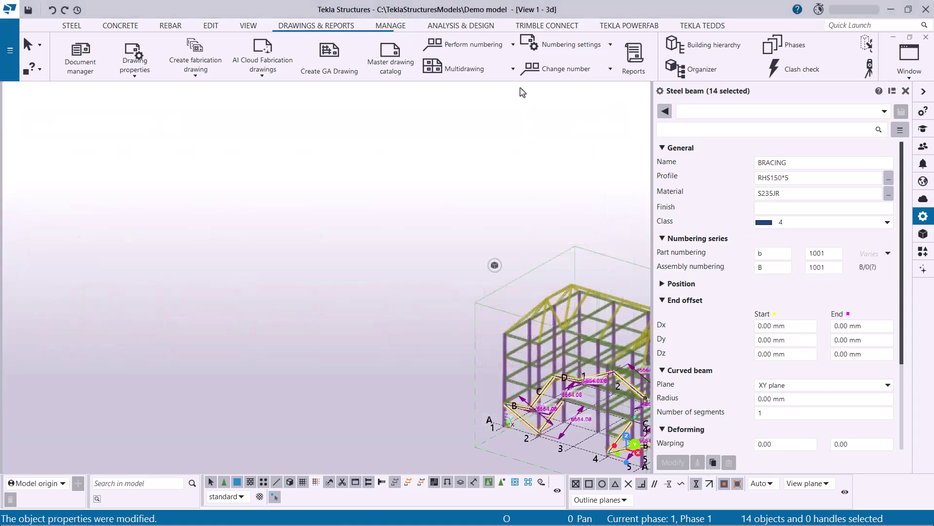
click(511, 45)
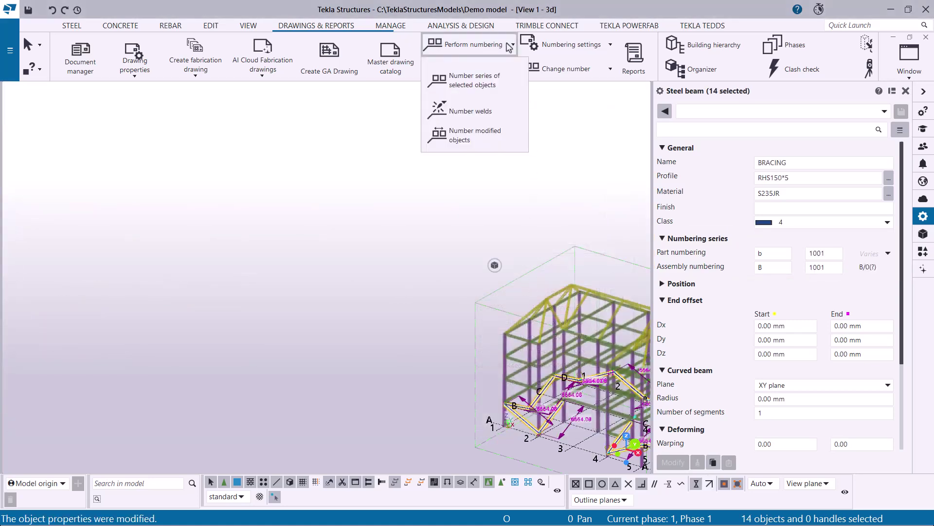
click(518, 141)
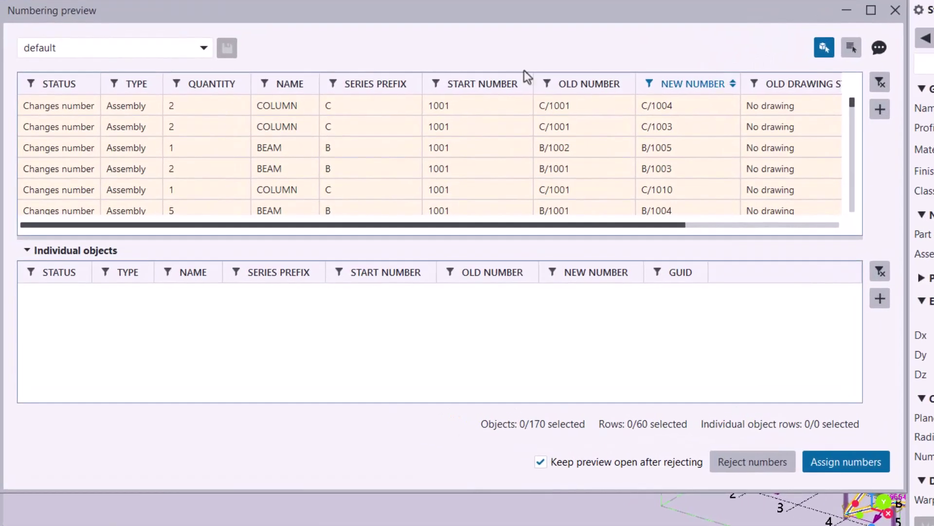
Confirm the STATUS filter shows Overlapping (0/0) and assign the new numbers
click(35, 144)
click(31, 83)
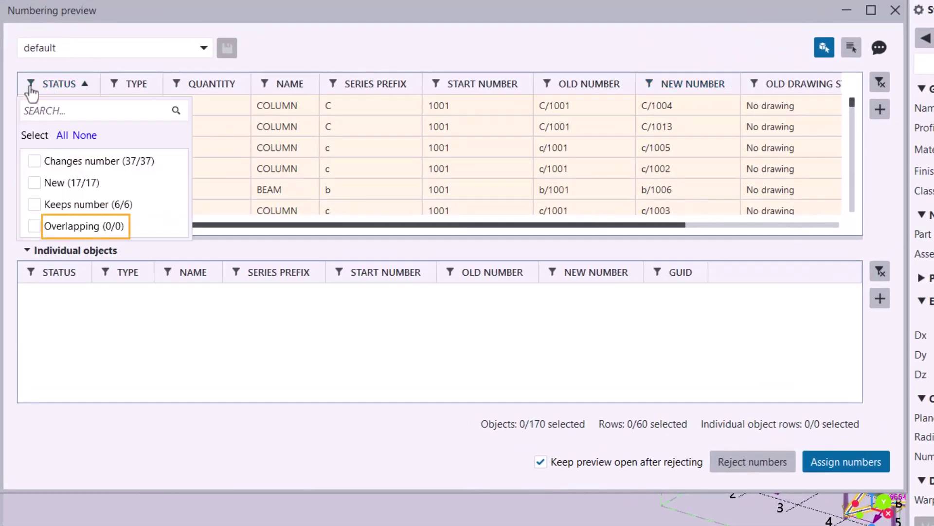
click(139, 73)
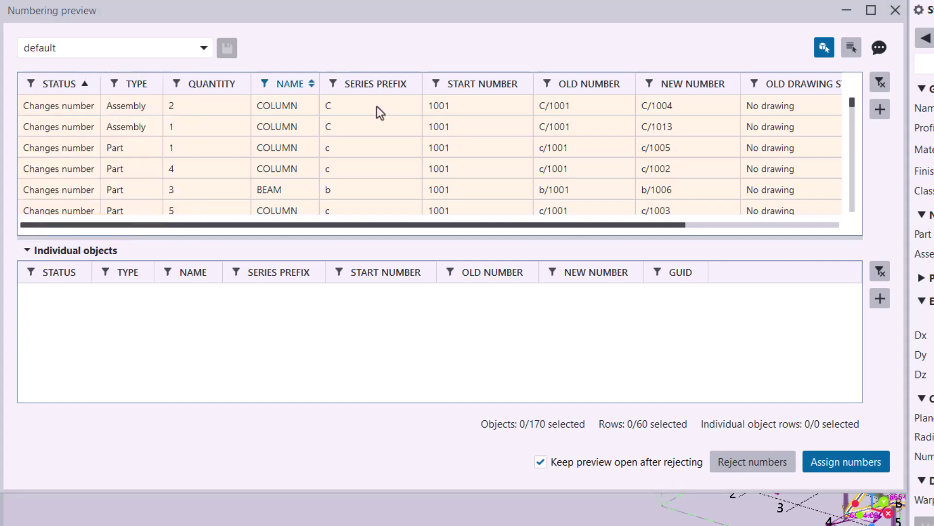
click(866, 478)
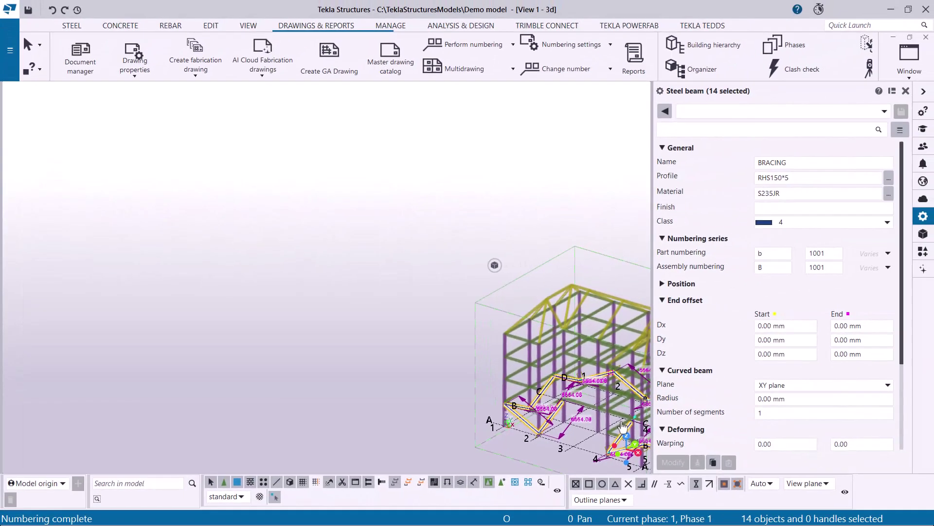